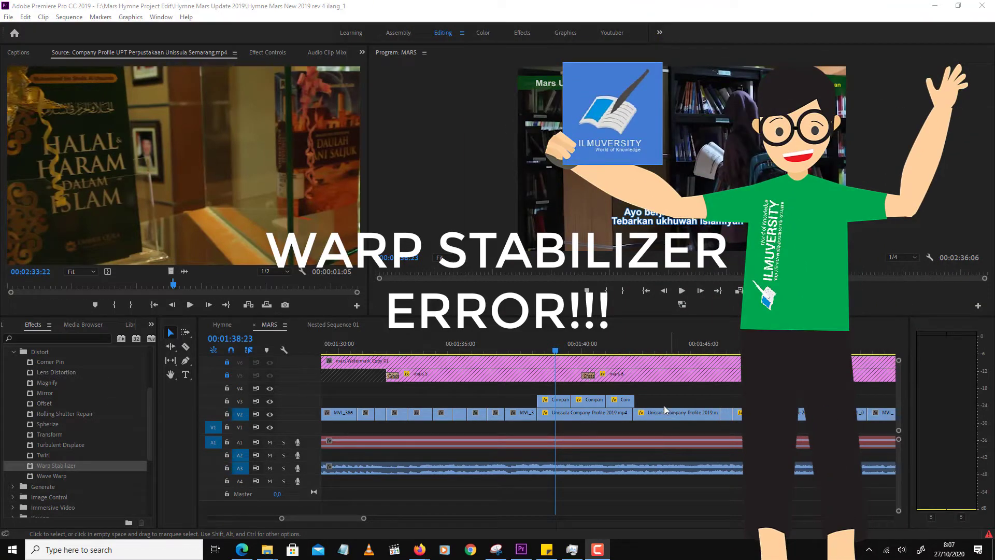
# Step: Select the Unissula clip on V2 and play the passage from 00:01:38:12, parking at 00:01:38:18
pyautogui.click(550, 350)
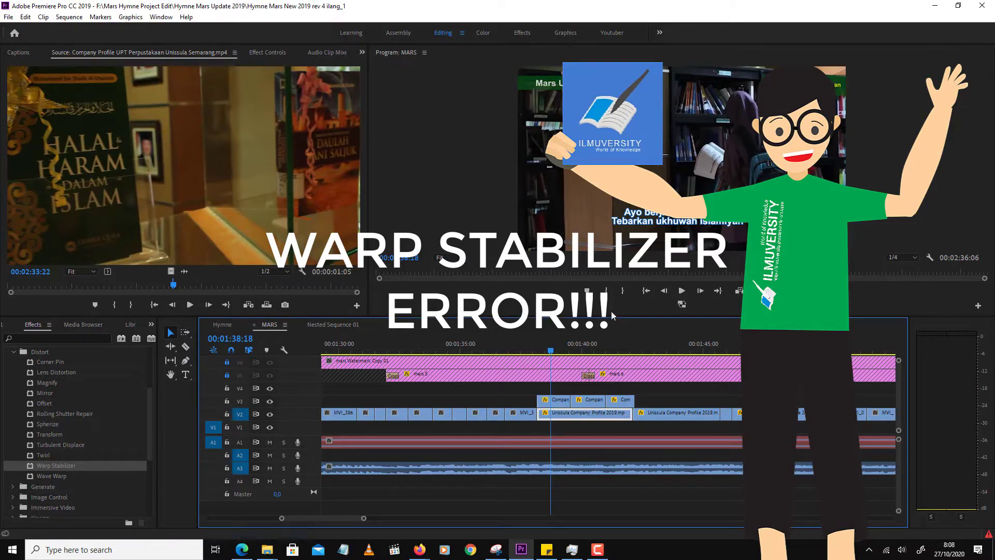
pyautogui.click(613, 389)
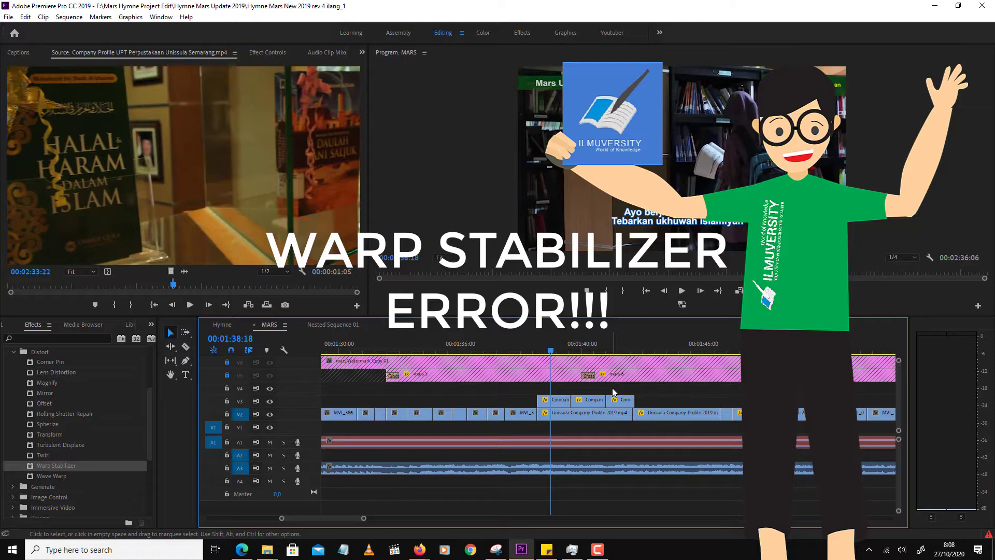
pyautogui.click(570, 412)
pyautogui.click(545, 351)
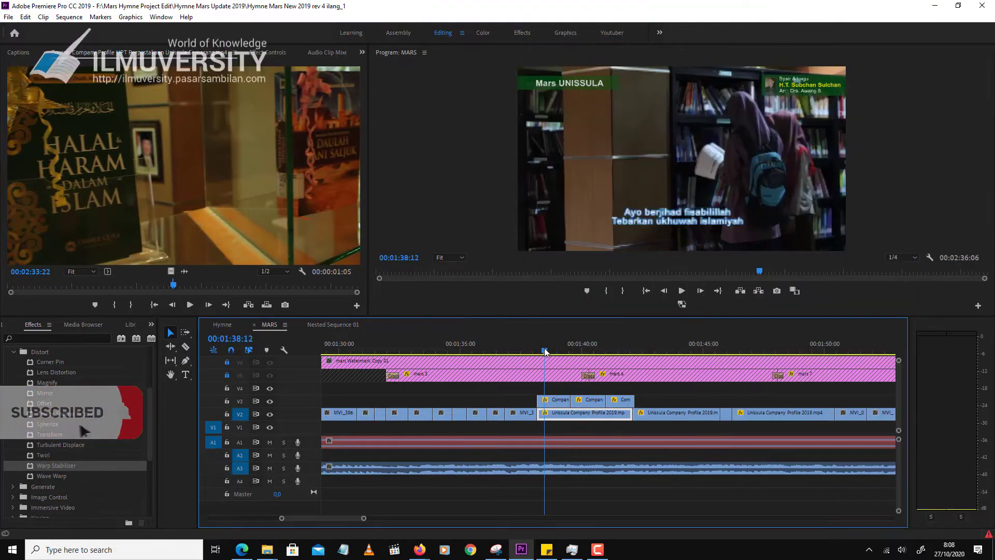
pyautogui.press('space')
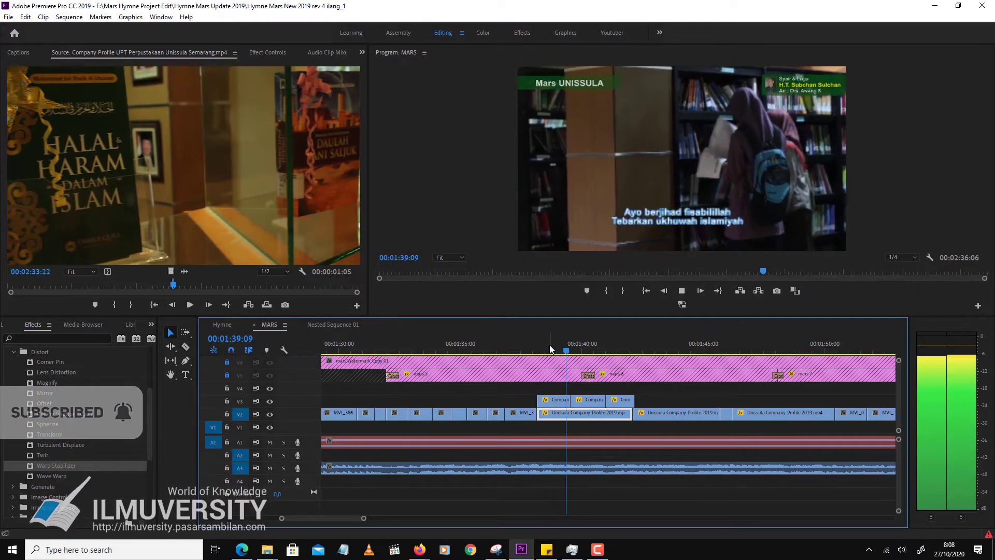
pyautogui.click(560, 349)
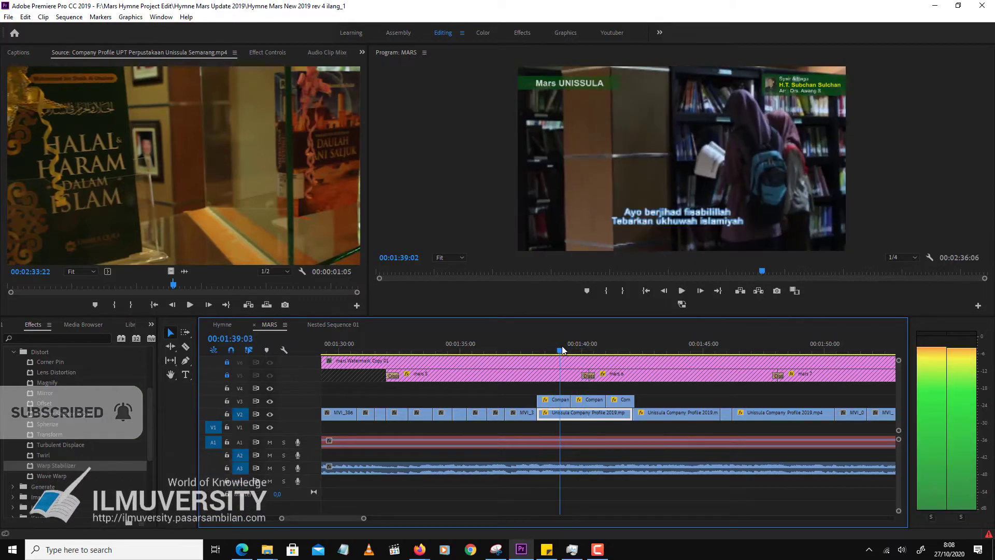
pyautogui.click(551, 348)
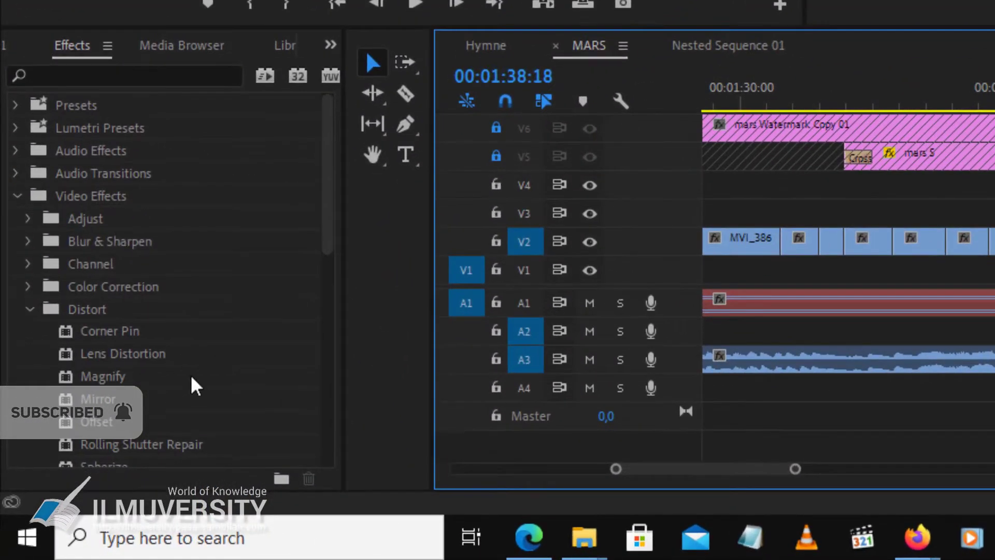
# Step: Drag Warp Stabilizer from Distort onto the first short V3 clip, then deselect it
pyautogui.scroll(-5, 167, 383)
pyautogui.scroll(-5, 160, 378)
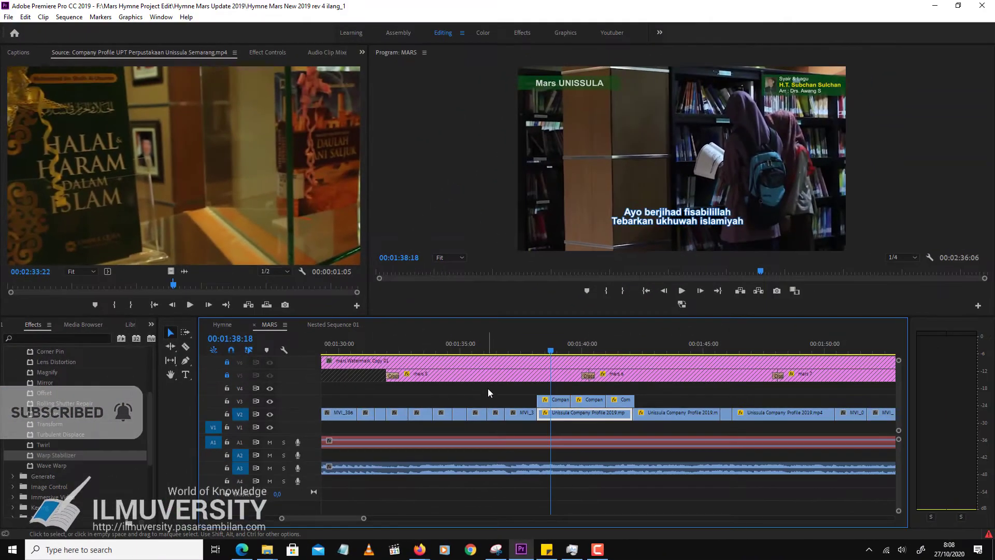
pyautogui.click(488, 392)
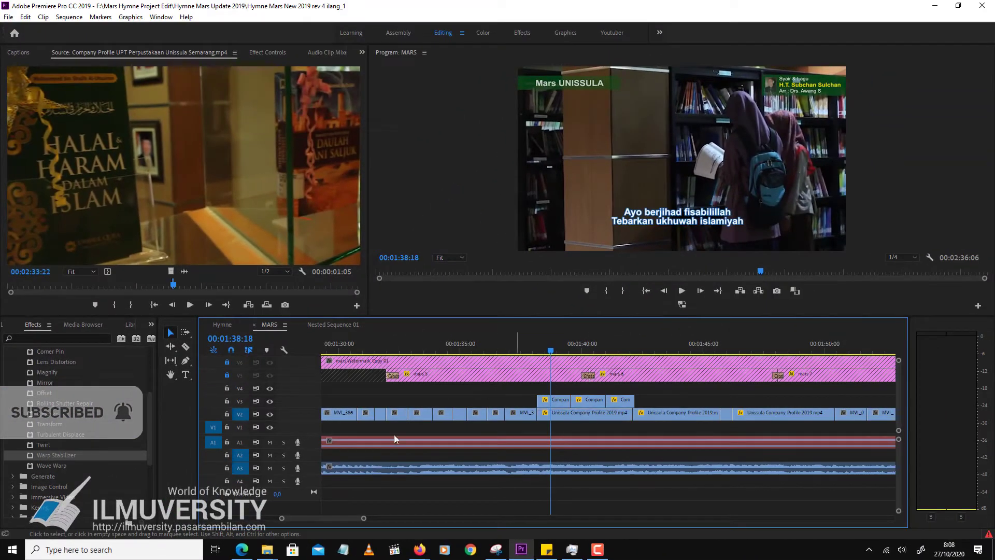
pyautogui.moveTo(94, 455)
pyautogui.mouseDown()
pyautogui.moveTo(439, 381)
pyautogui.moveTo(555, 408)
pyautogui.mouseUp()
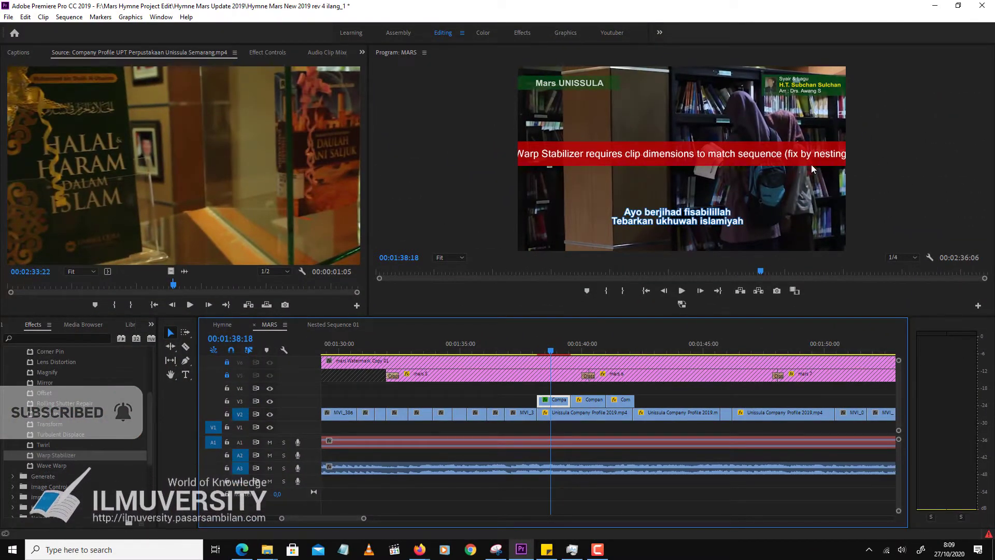
pyautogui.click(669, 390)
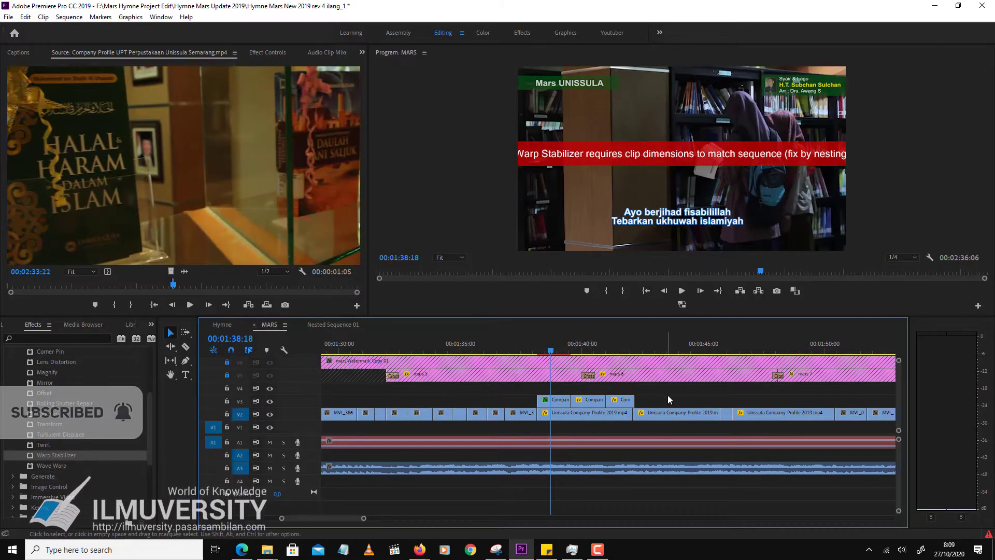
# Step: Undo the Warp Stabilizer and inspect the first V3 clip's context menu without choosing anything
pyautogui.hotkey('ctrl', 'z')
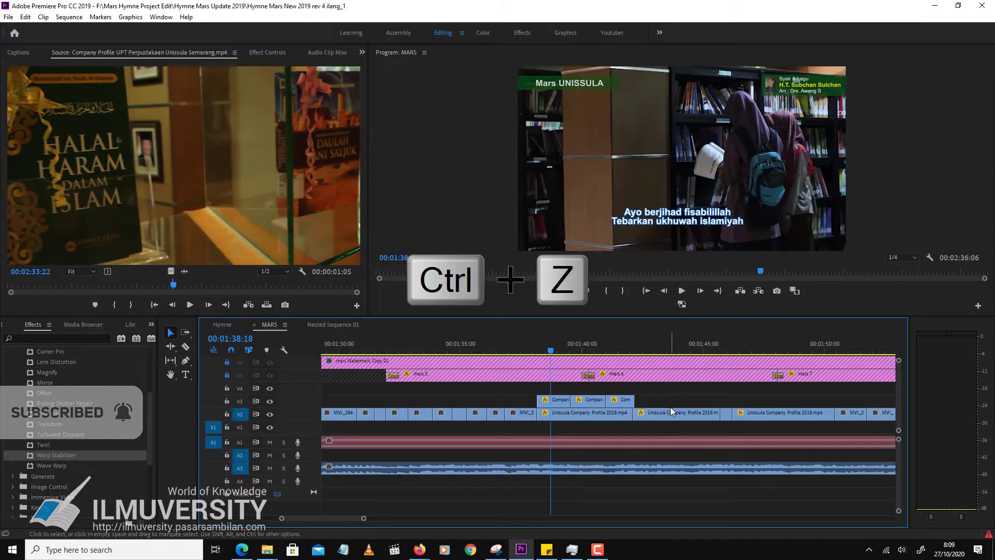
pyautogui.click(564, 404)
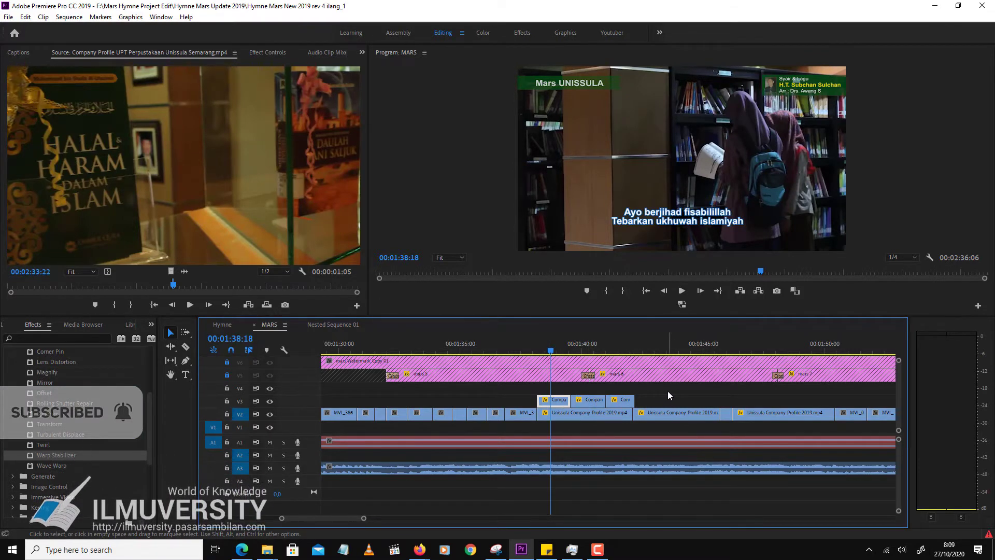
pyautogui.rightClick(560, 401)
pyautogui.press('Escape')
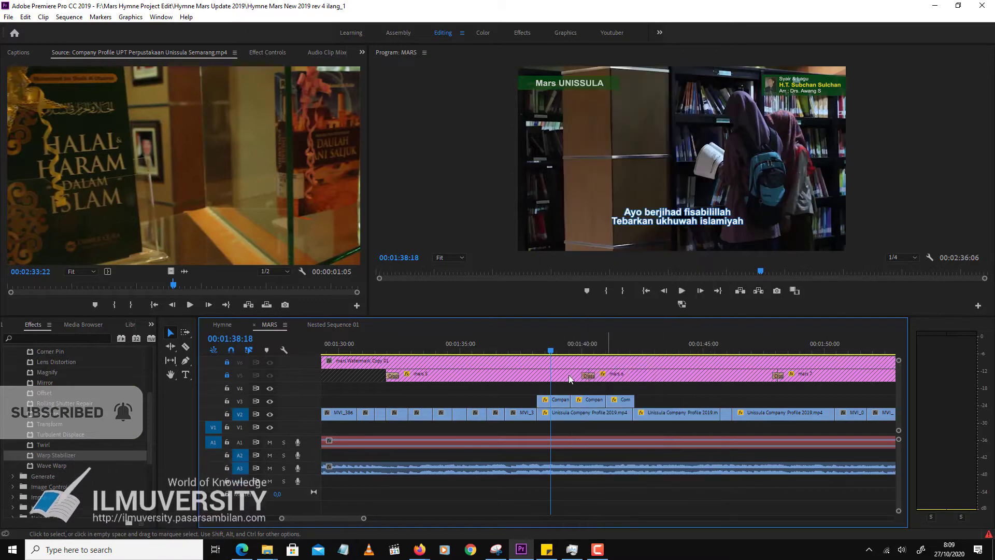
# Step: Play to 00:01:40:19, marquee-select the three V3 clips, then deselect and return to 00:01:38:15
pyautogui.press('space')
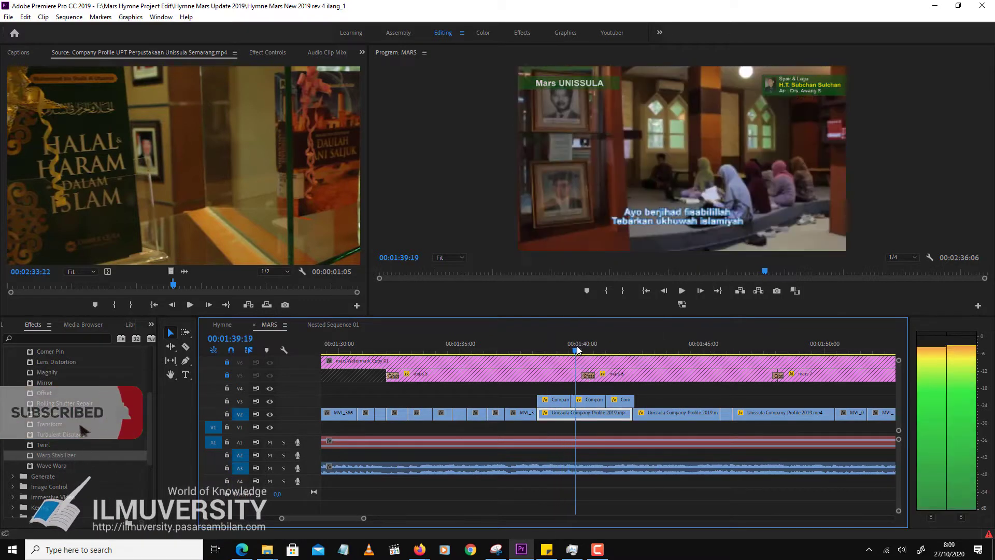
pyautogui.press('space')
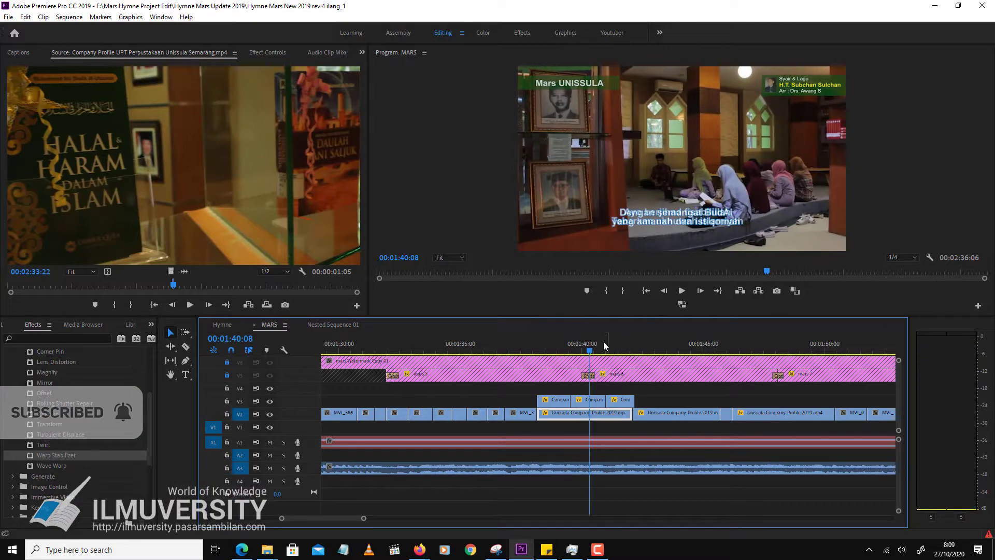
pyautogui.press('space')
pyautogui.press('space')
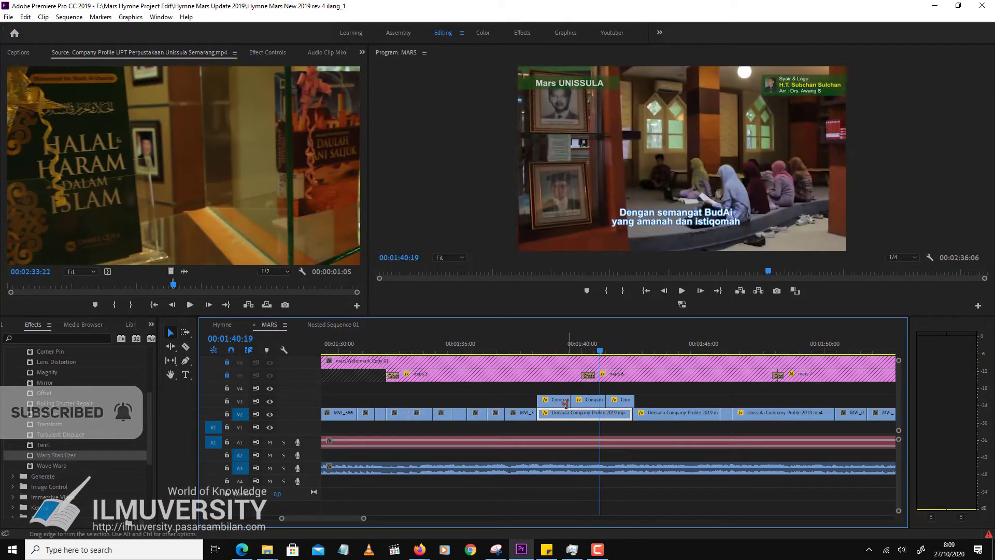
pyautogui.click(557, 346)
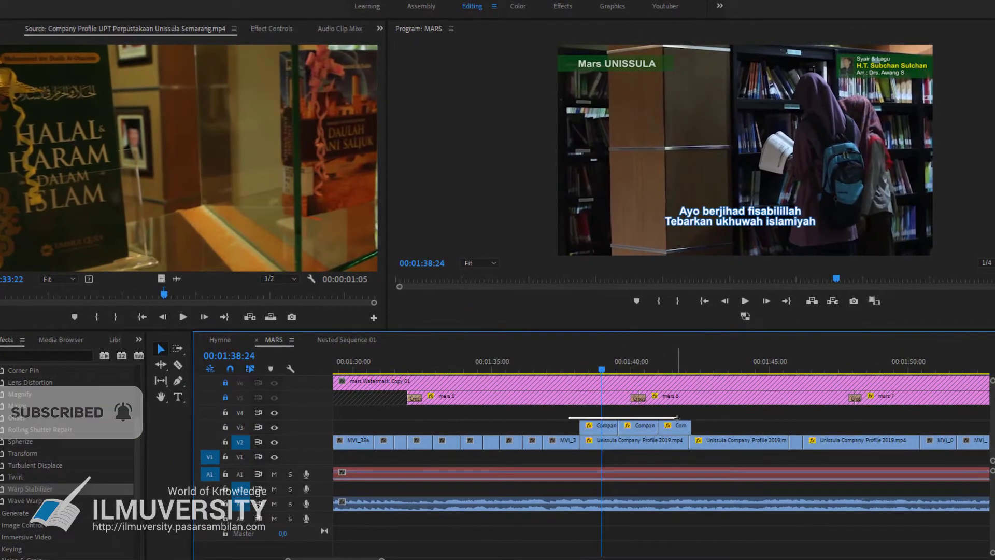
pyautogui.moveTo(677, 417); pyautogui.dragTo(684, 428)
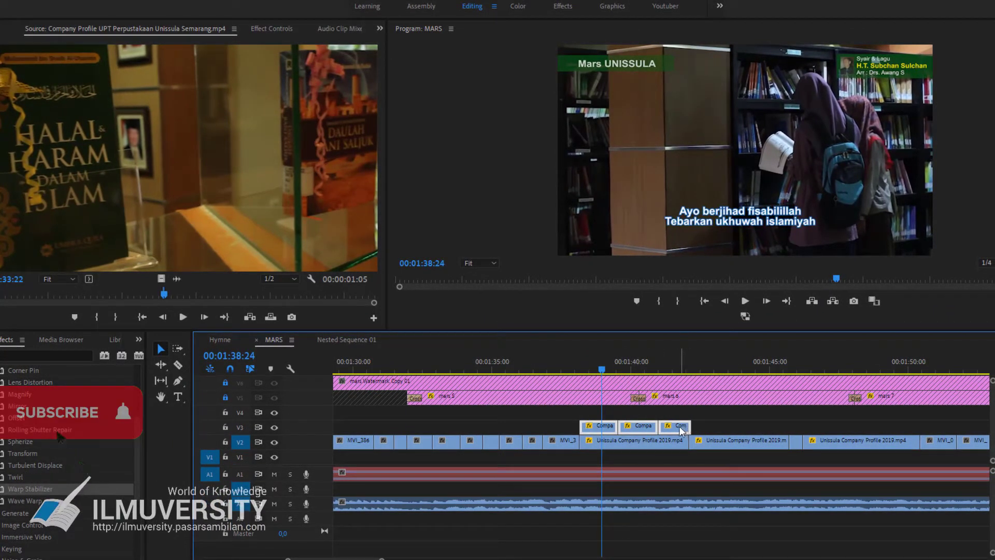
pyautogui.click(719, 410)
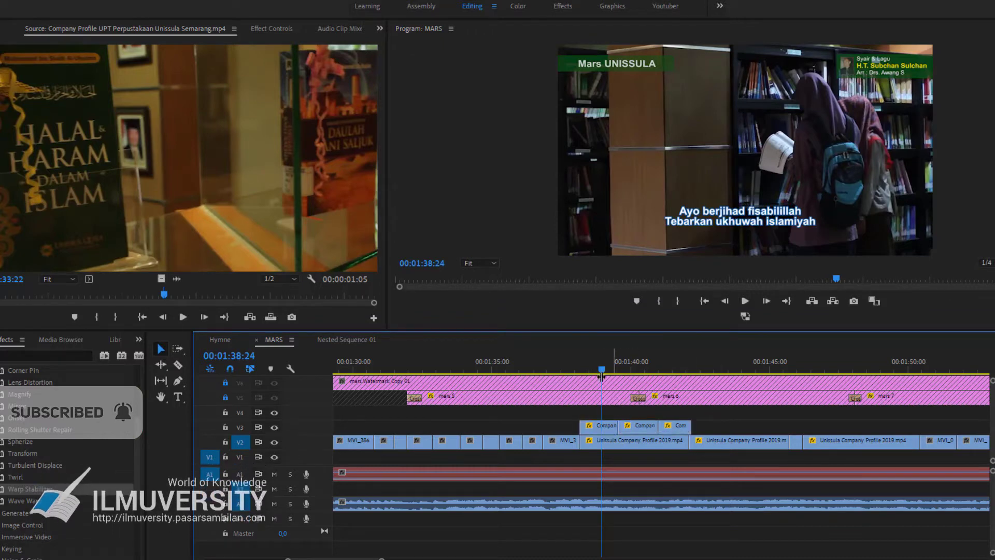
pyautogui.moveTo(603, 366); pyautogui.dragTo(592, 369)
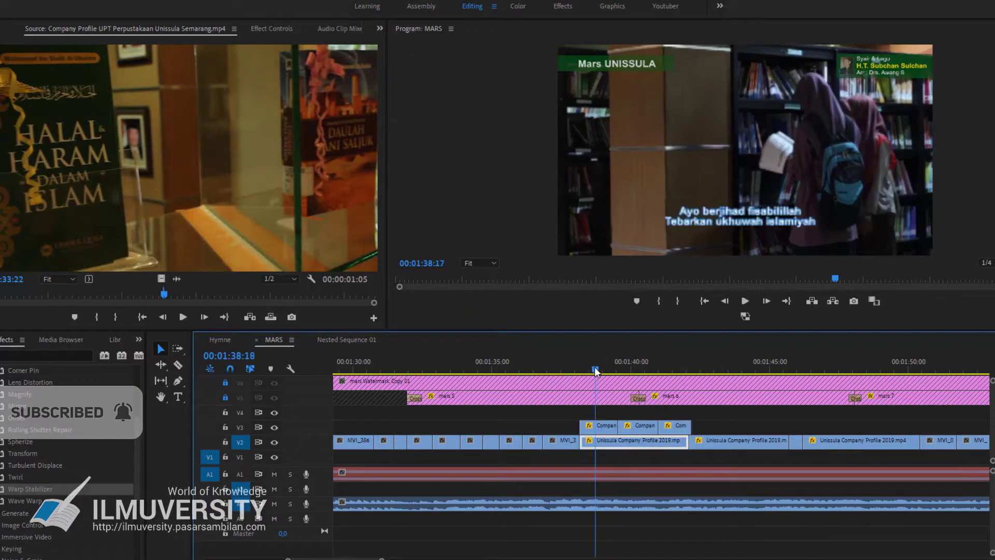
pyautogui.click(575, 418)
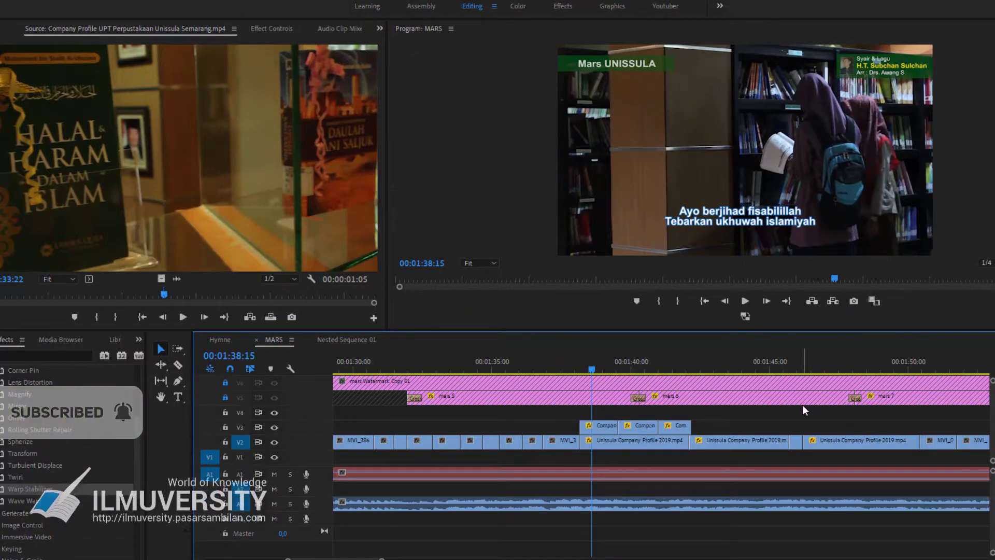
# Step: Nest the first short V3 clip, keeping the default nested sequence name
pyautogui.rightClick(607, 430)
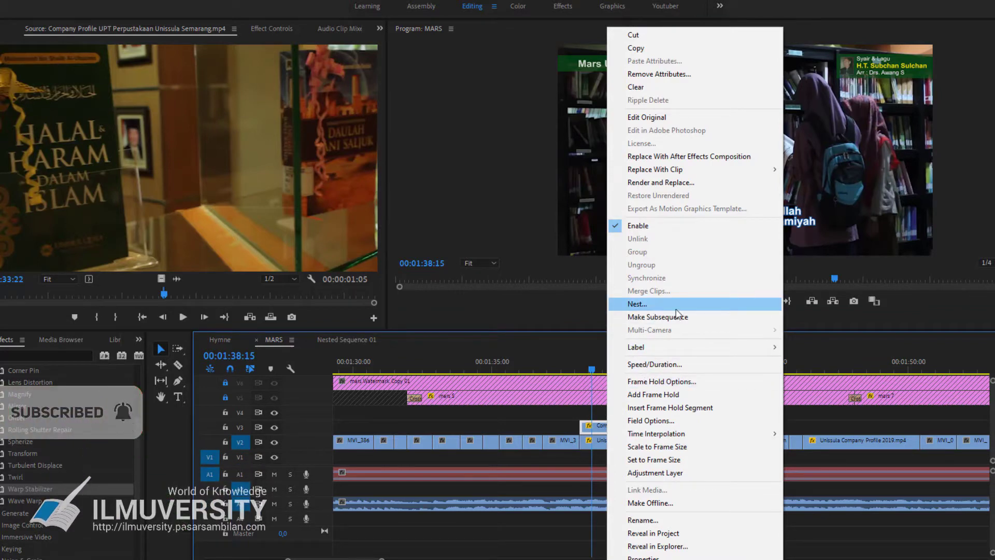
pyautogui.click(643, 304)
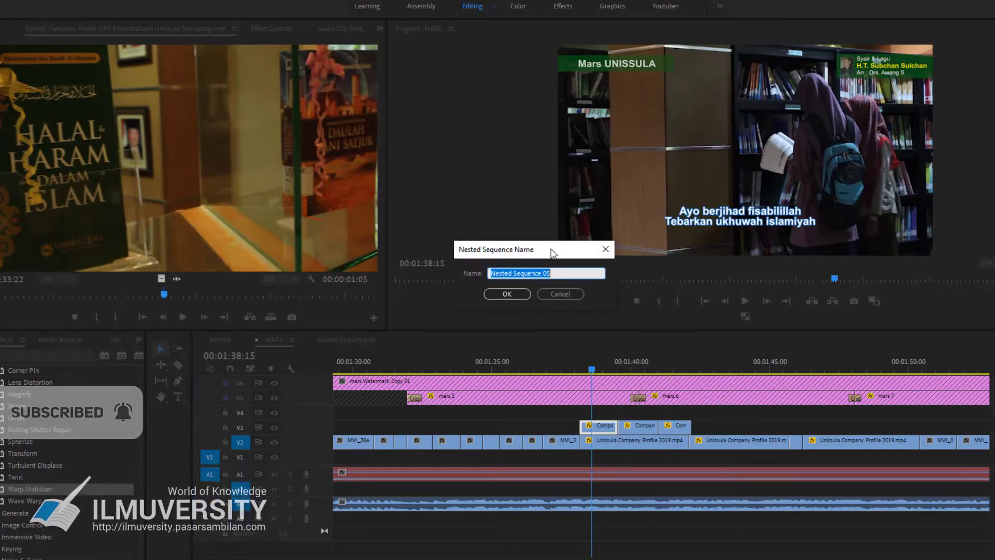
pyautogui.moveTo(554, 254); pyautogui.dragTo(689, 241)
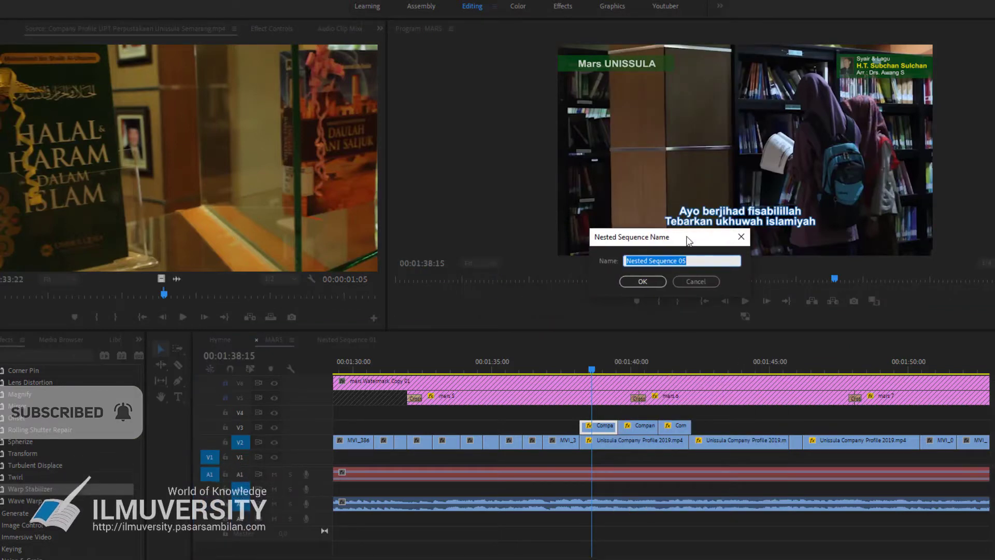
pyautogui.click(652, 280)
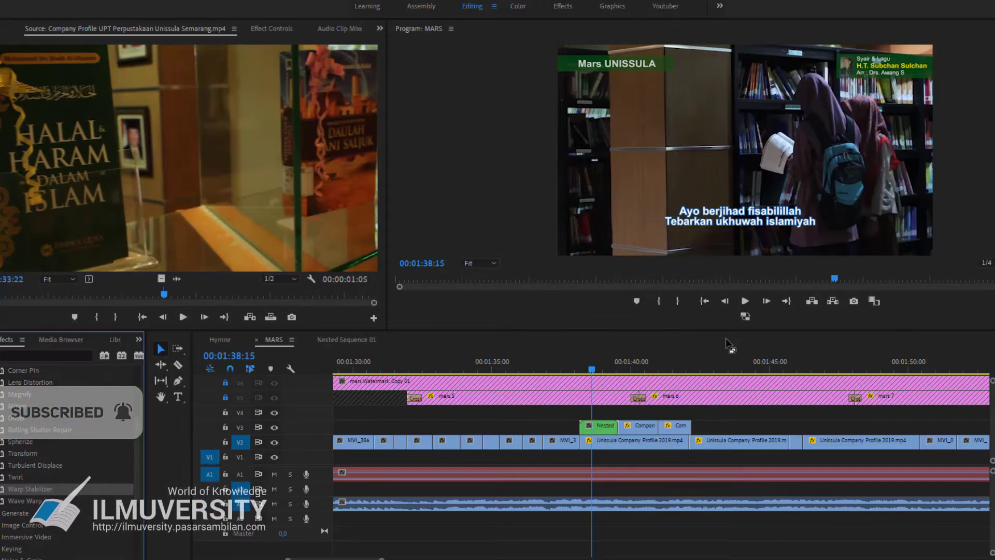
# Step: Nest the second and third V3 clips with default names, then select the nested clips
pyautogui.click(634, 427)
pyautogui.click(635, 365)
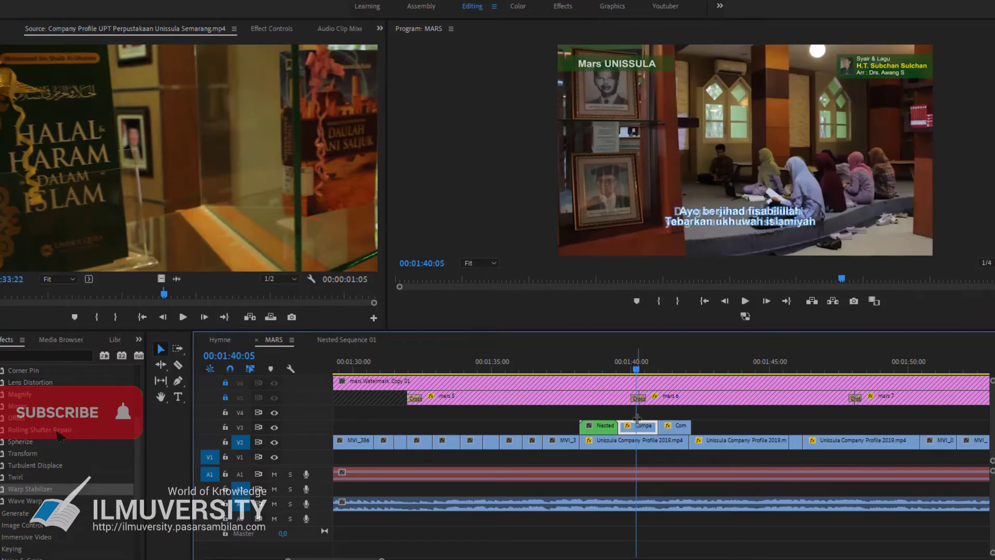
pyautogui.rightClick(644, 429)
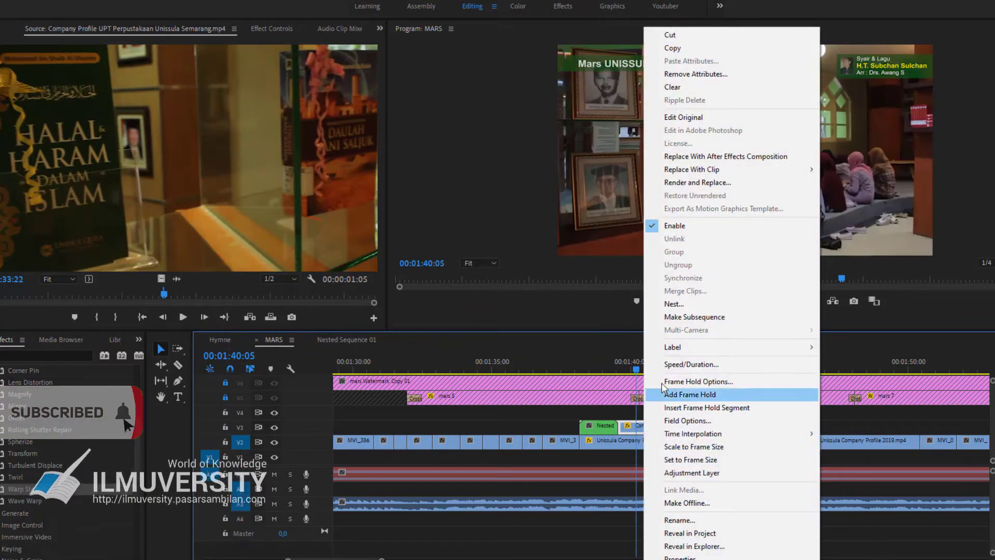
pyautogui.click(677, 308)
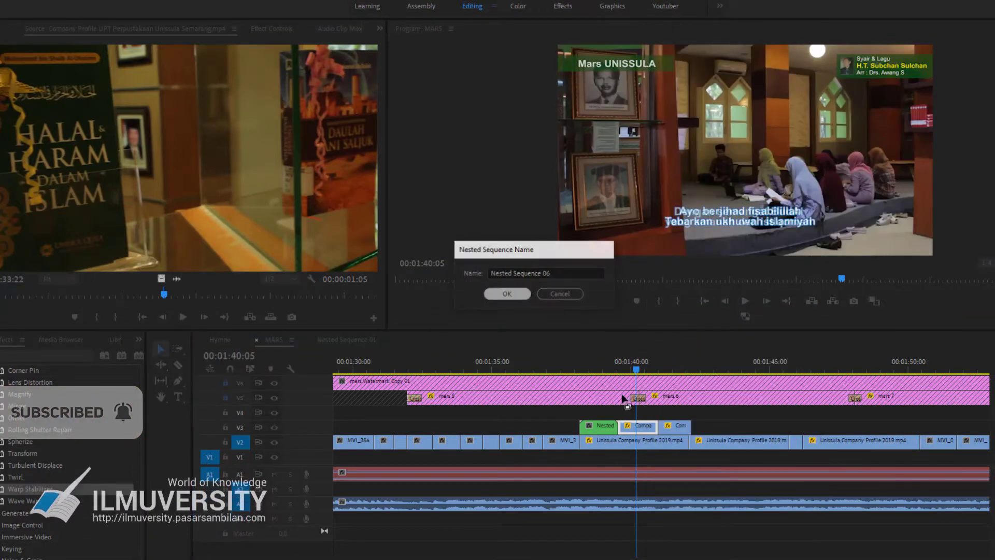
pyautogui.click(522, 293)
pyautogui.click(670, 366)
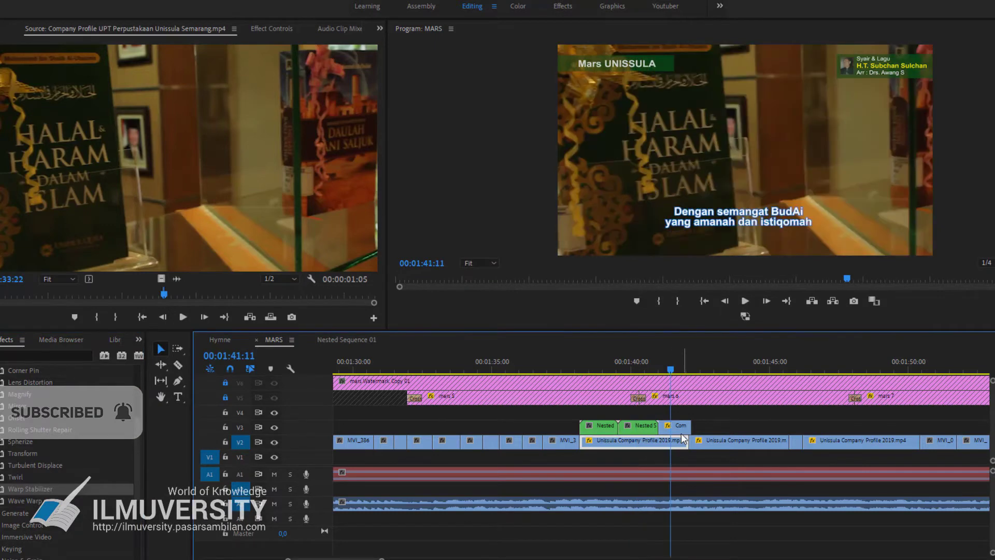
pyautogui.rightClick(679, 425)
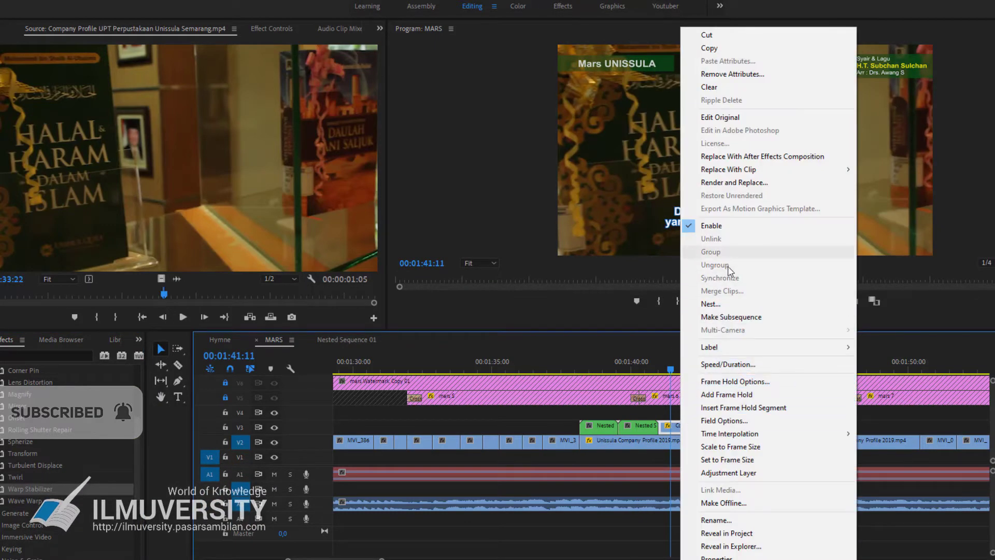
pyautogui.click(715, 304)
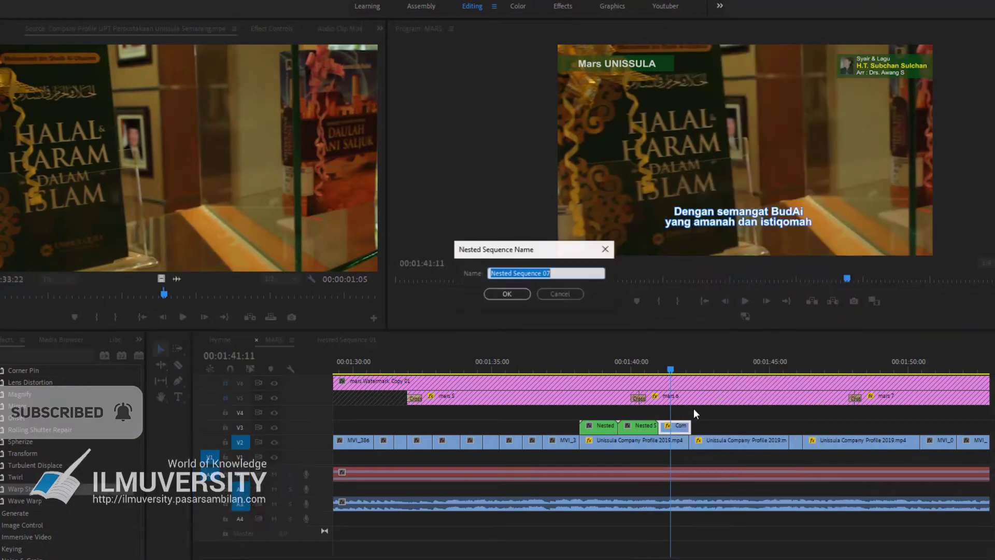
pyautogui.click(507, 295)
pyautogui.moveTo(557, 415)
pyautogui.mouseDown()
pyautogui.moveTo(627, 428)
pyautogui.moveTo(567, 415)
pyautogui.mouseUp()
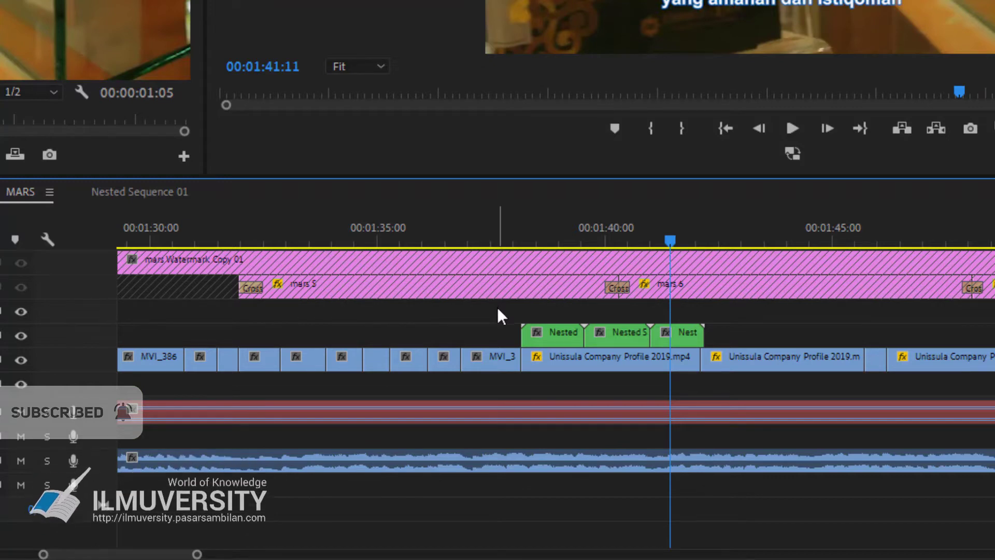
# Step: Select all three nested V3 clips and drop Warp Stabilizer onto them
pyautogui.moveTo(516, 318)
pyautogui.mouseDown()
pyautogui.moveTo(545, 334)
pyautogui.moveTo(734, 338)
pyautogui.moveTo(725, 341)
pyautogui.mouseUp()
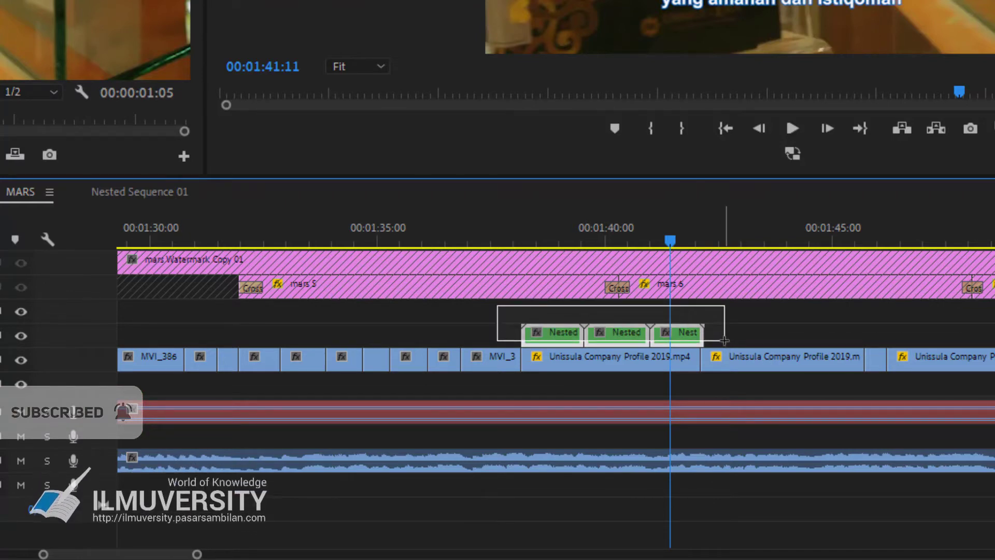
pyautogui.moveTo(724, 340); pyautogui.dragTo(724, 340)
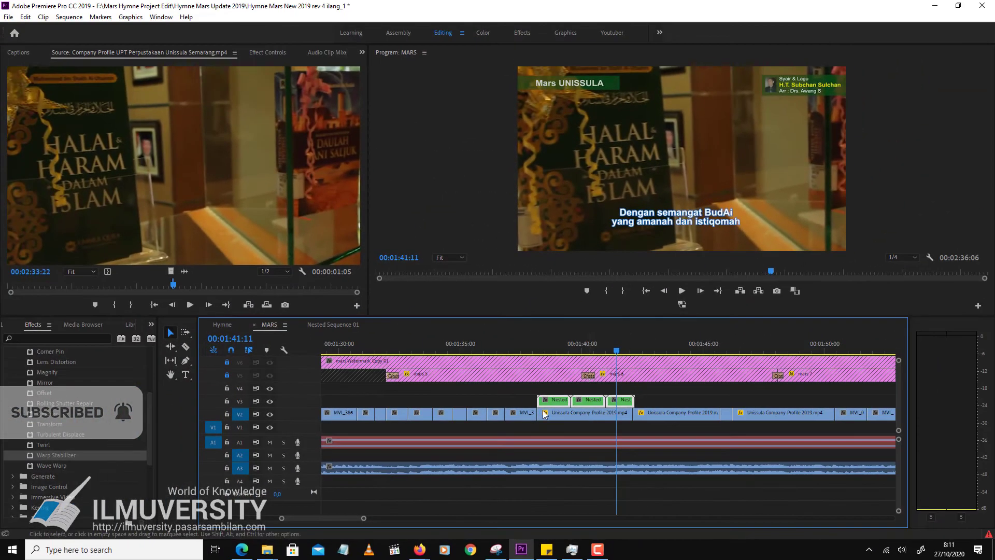
pyautogui.click(54, 456)
pyautogui.moveTo(56, 457)
pyautogui.mouseDown()
pyautogui.moveTo(113, 472)
pyautogui.moveTo(518, 402)
pyautogui.mouseUp()
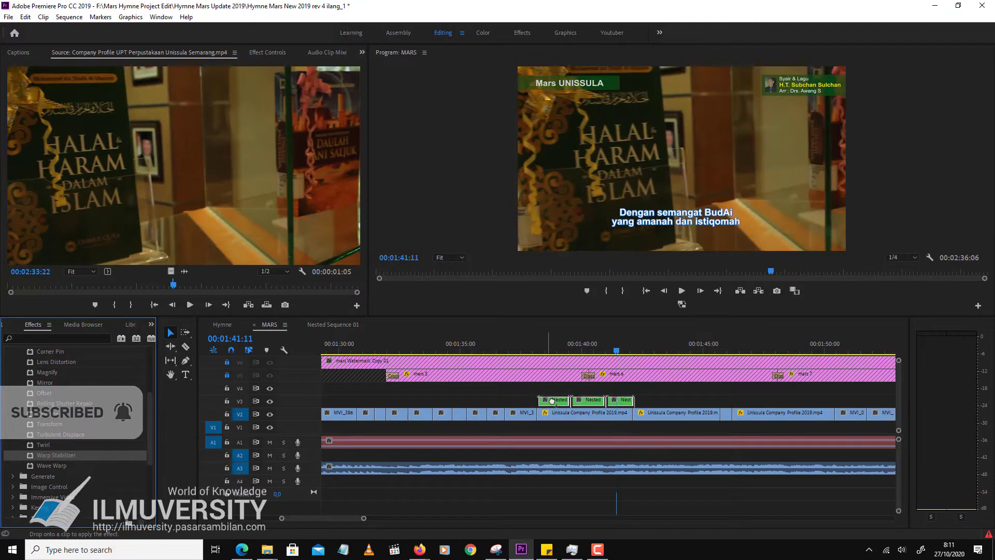
pyautogui.moveTo(552, 401); pyautogui.dragTo(579, 397)
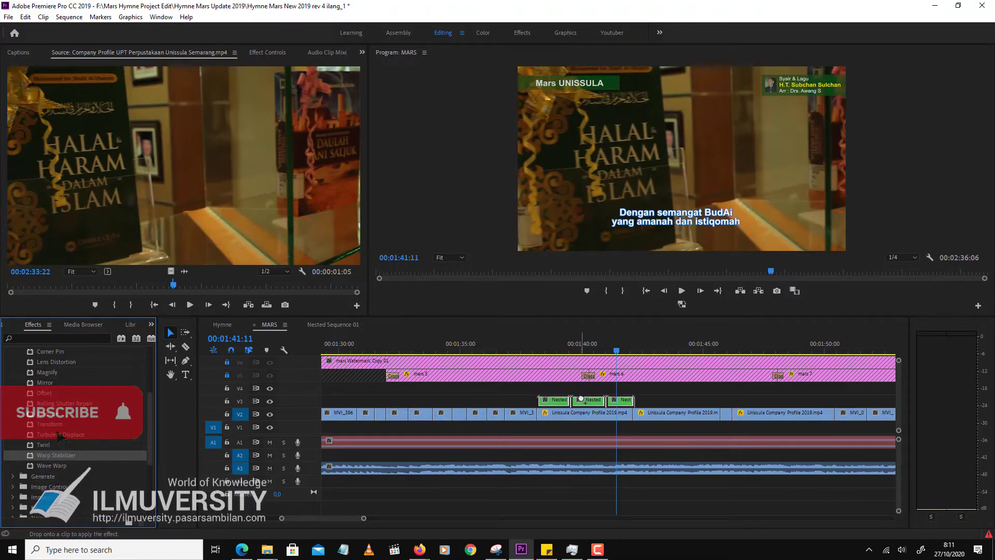
pyautogui.moveTo(580, 398); pyautogui.dragTo(571, 402)
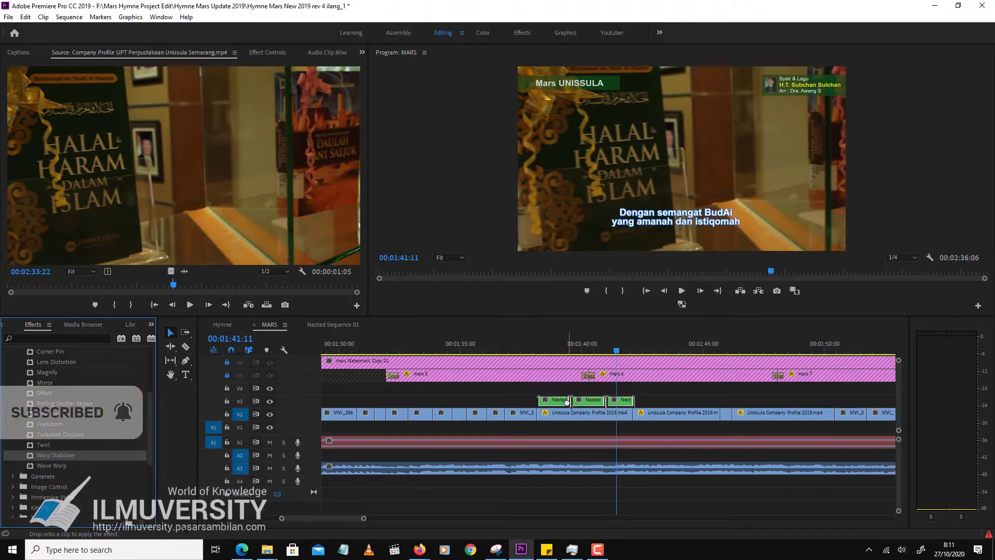
pyautogui.moveTo(567, 401); pyautogui.dragTo(561, 400)
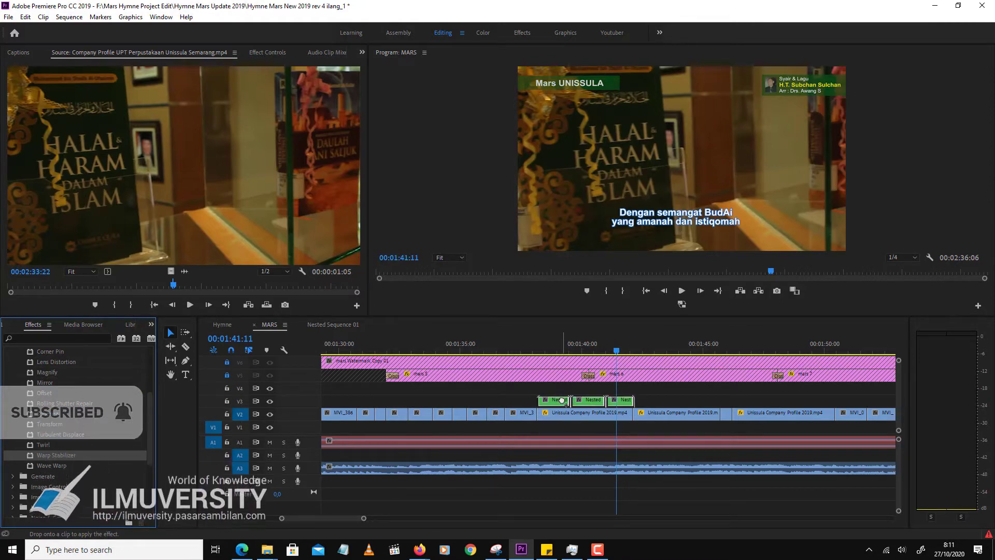
pyautogui.moveTo(562, 400); pyautogui.dragTo(561, 401)
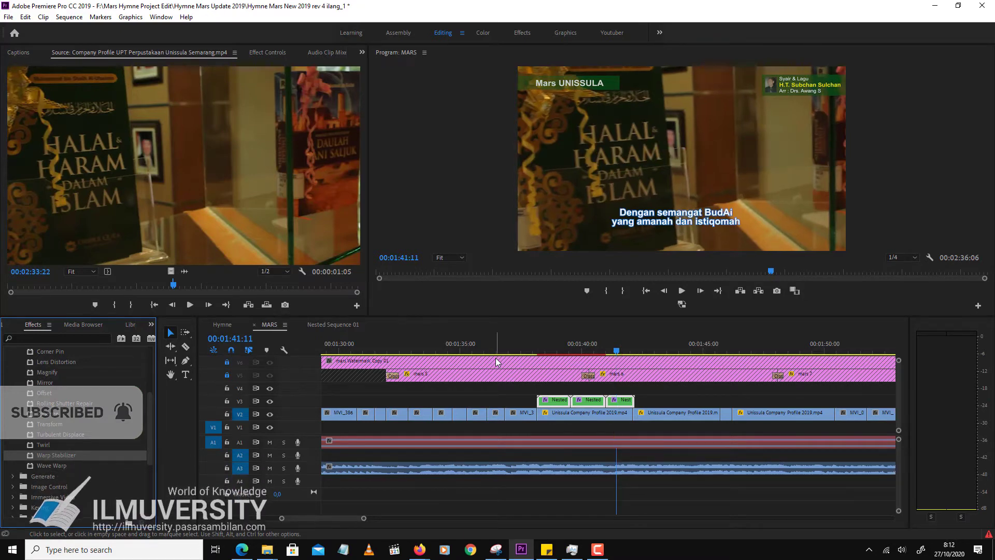
# Step: Play the stabilized section from the 00:01:38:03 edit, then scrub to 00:01:39:01
pyautogui.click(585, 392)
pyautogui.press('Up')
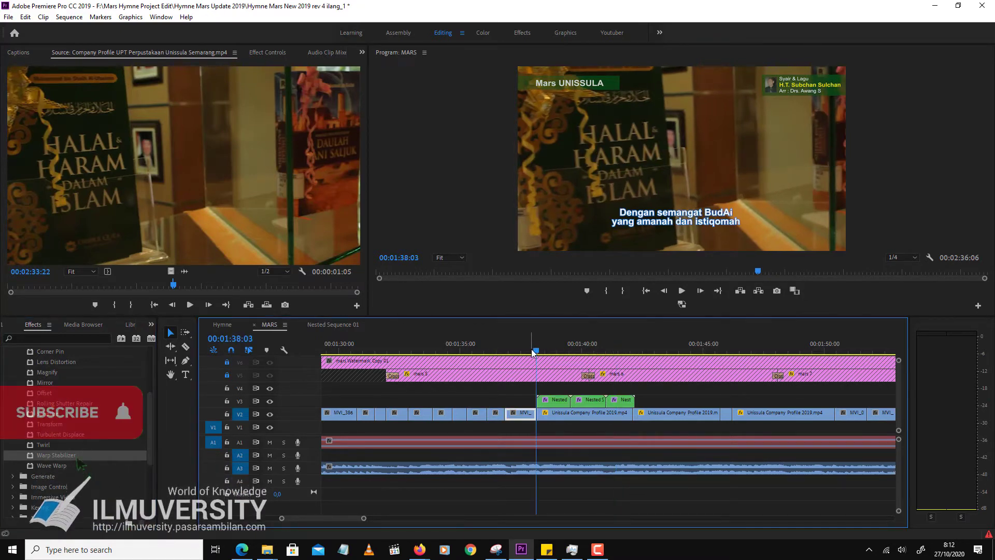
pyautogui.press('space')
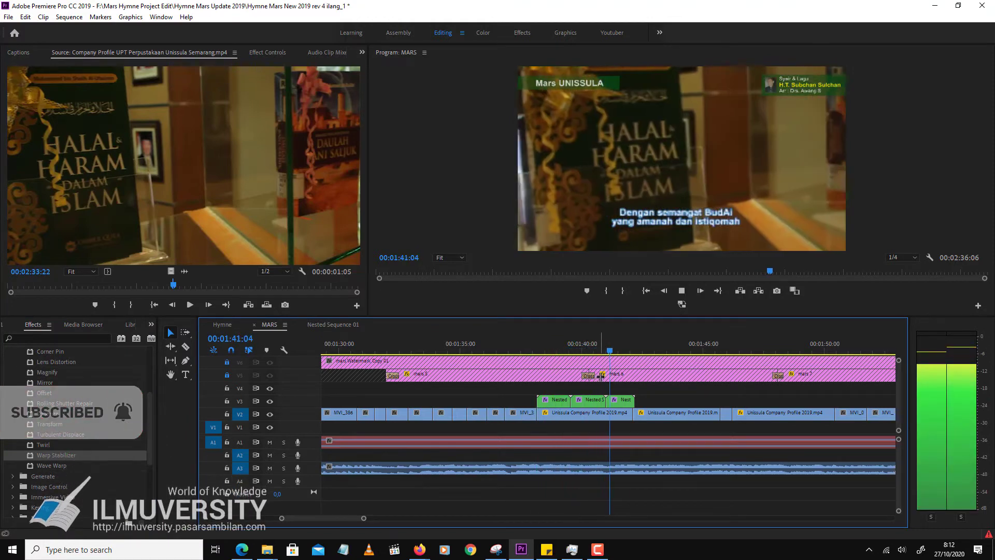
pyautogui.press('space')
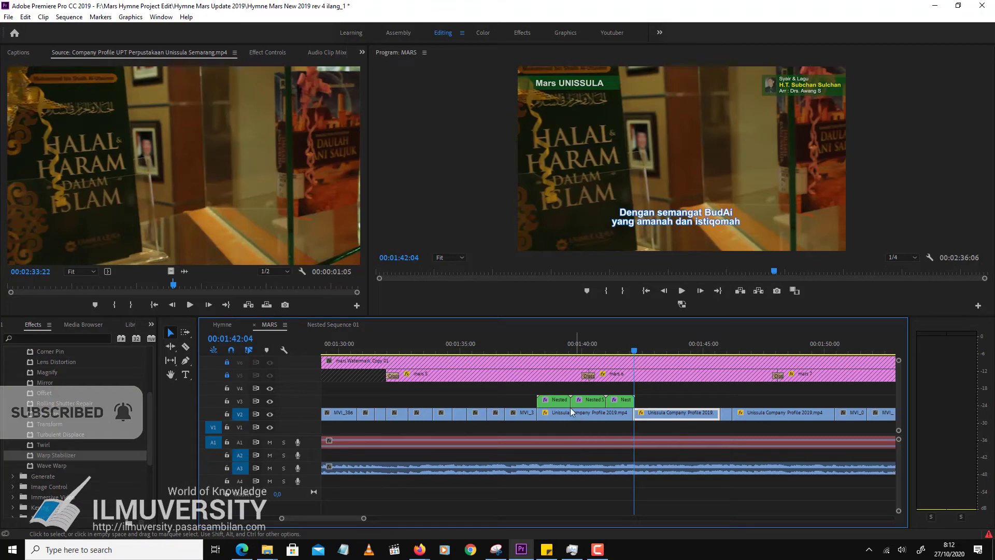
pyautogui.moveTo(596, 344); pyautogui.dragTo(535, 344)
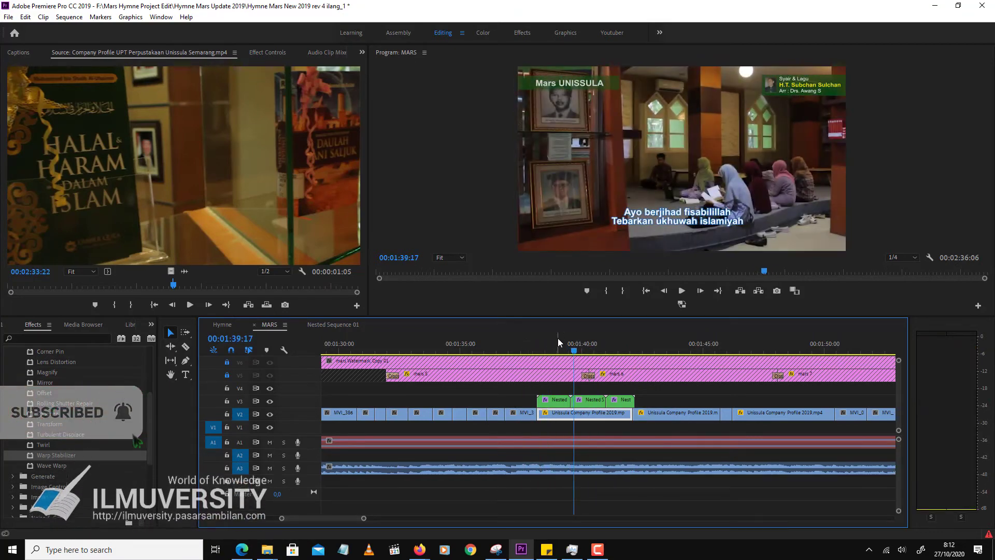
pyautogui.moveTo(549, 344); pyautogui.dragTo(557, 345)
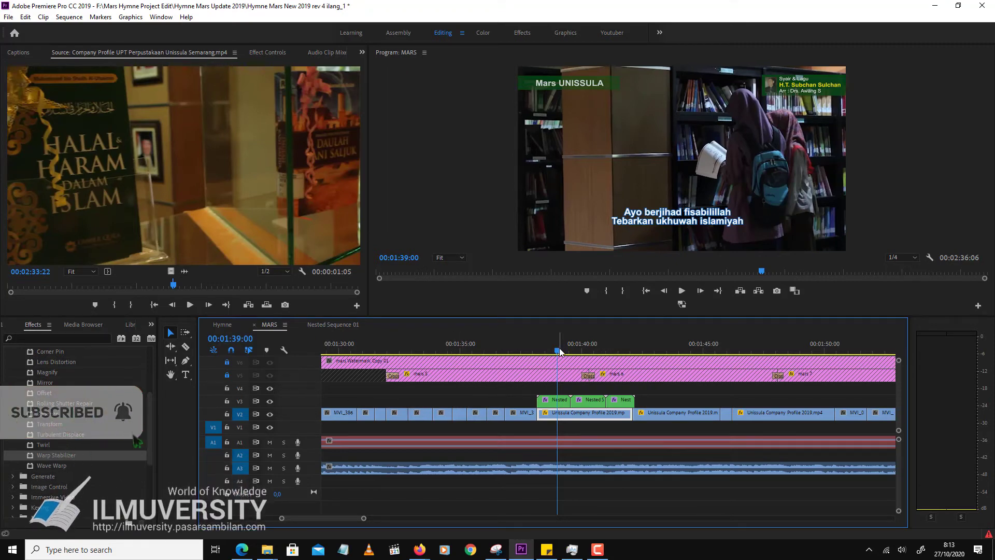
pyautogui.moveTo(560, 352); pyautogui.dragTo(557, 356)
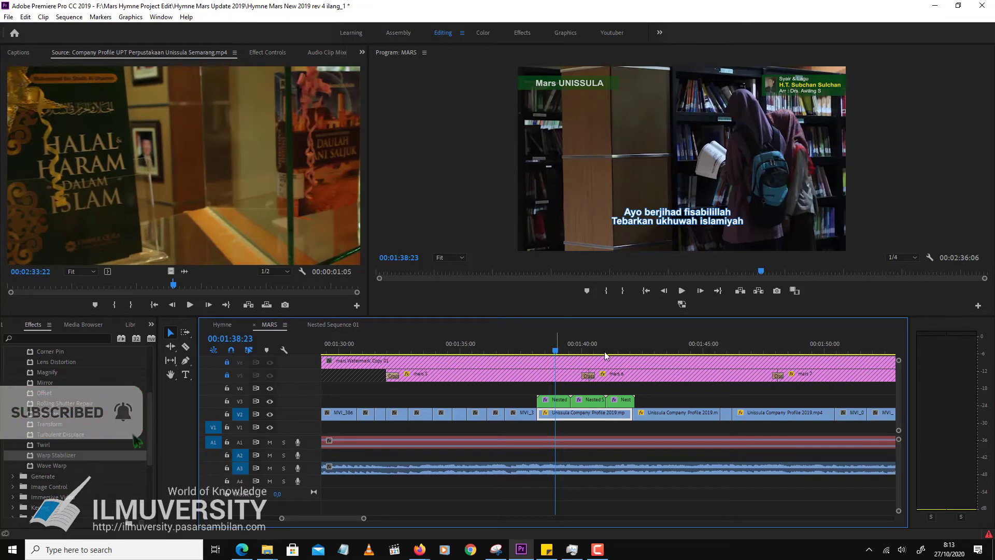
# Step: Save the project, then park at 00:01:39:11 with the Unissula Company Profile 2019.mp4 clip selected
pyautogui.hotkey('ctrl', 's')
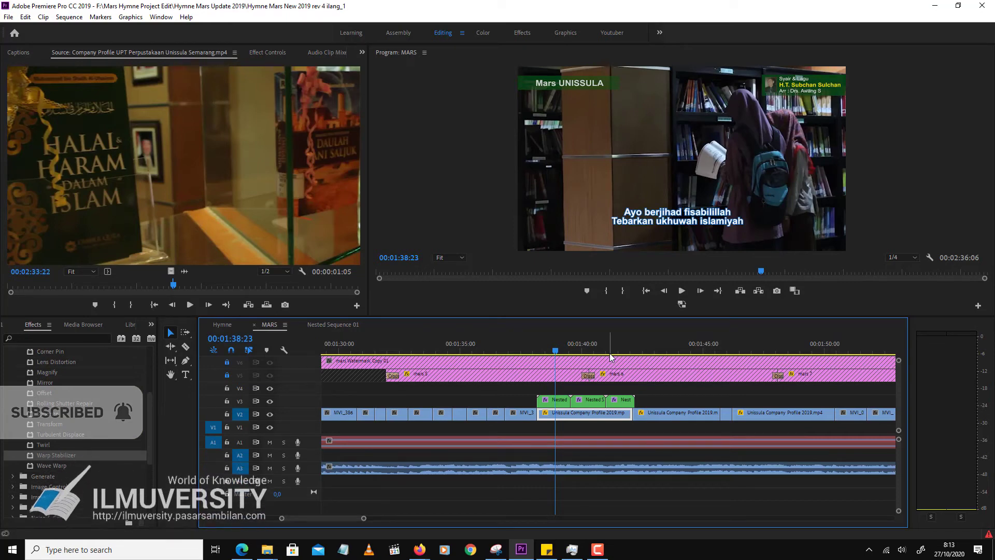
pyautogui.click(567, 347)
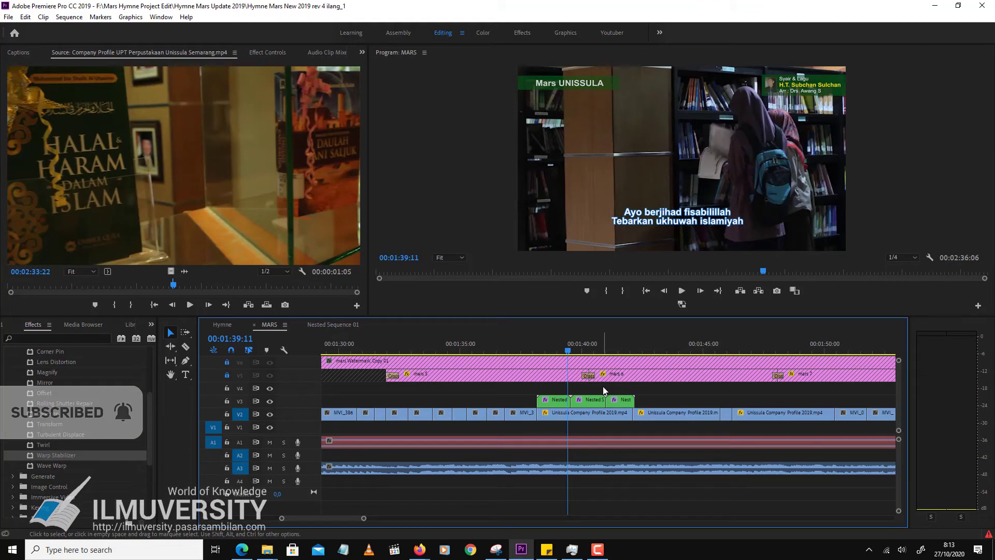
pyautogui.click(590, 413)
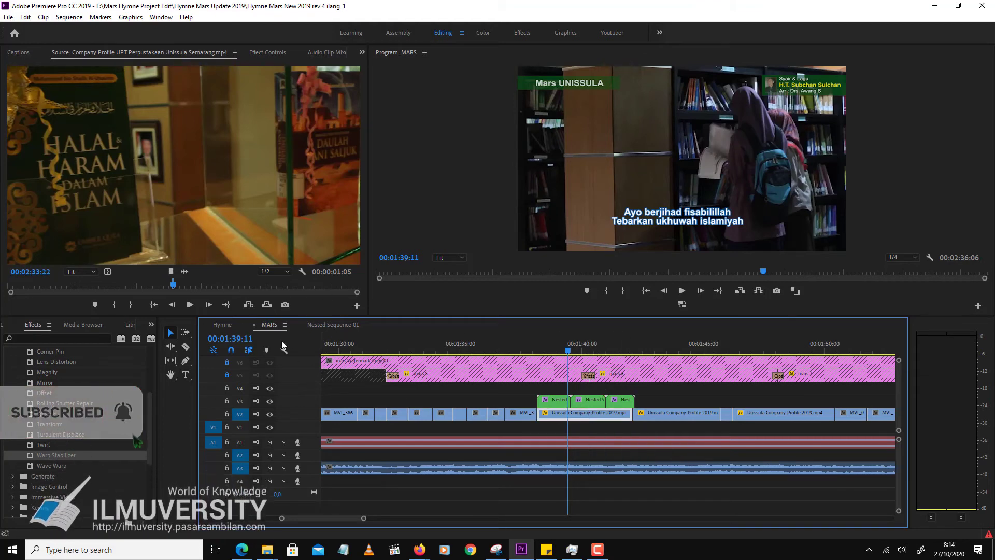
# Step: Open Nested Sequence 05, compare the Hymne and MARS tabs, and scrub it to 00:00:00:16
pyautogui.doubleClick(550, 400)
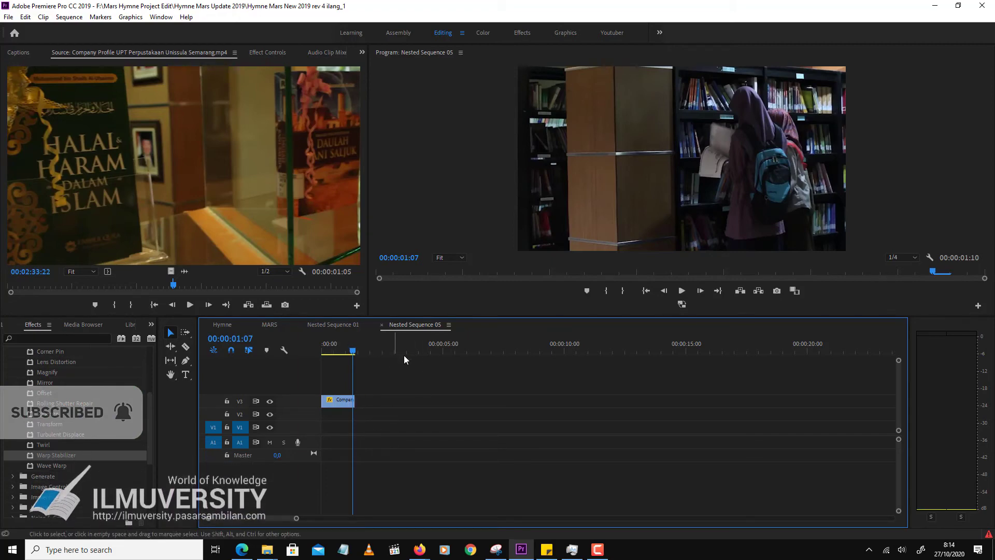
pyautogui.click(222, 325)
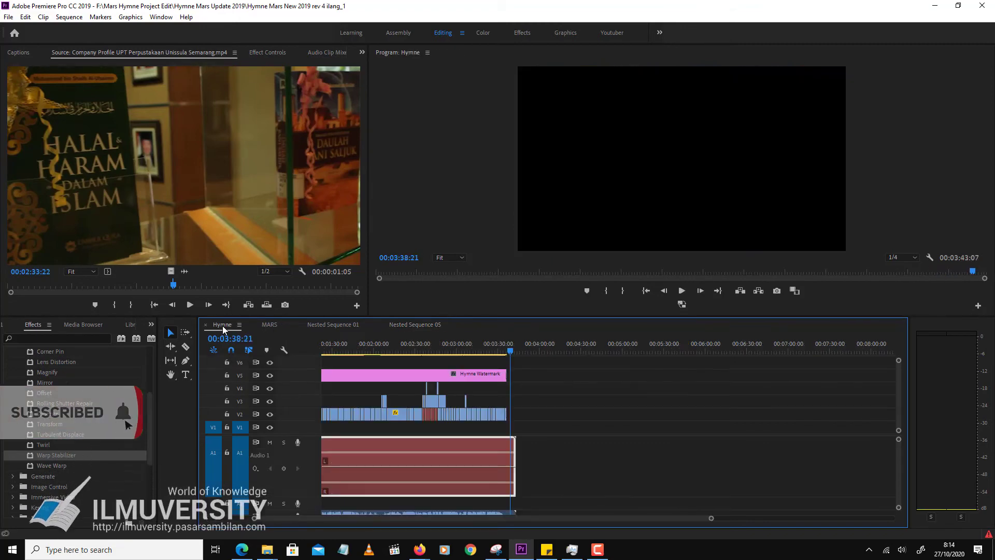
pyautogui.click(268, 325)
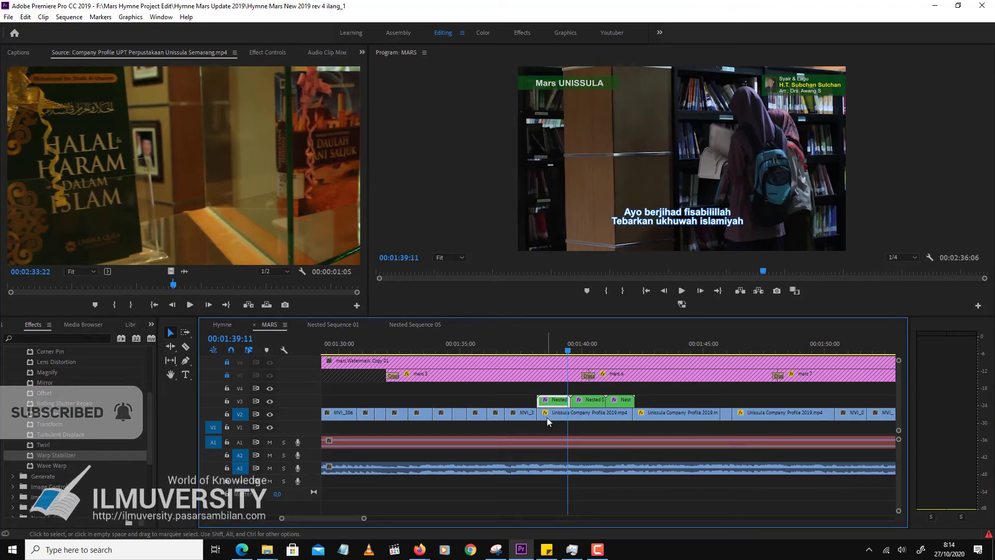
pyautogui.click(419, 324)
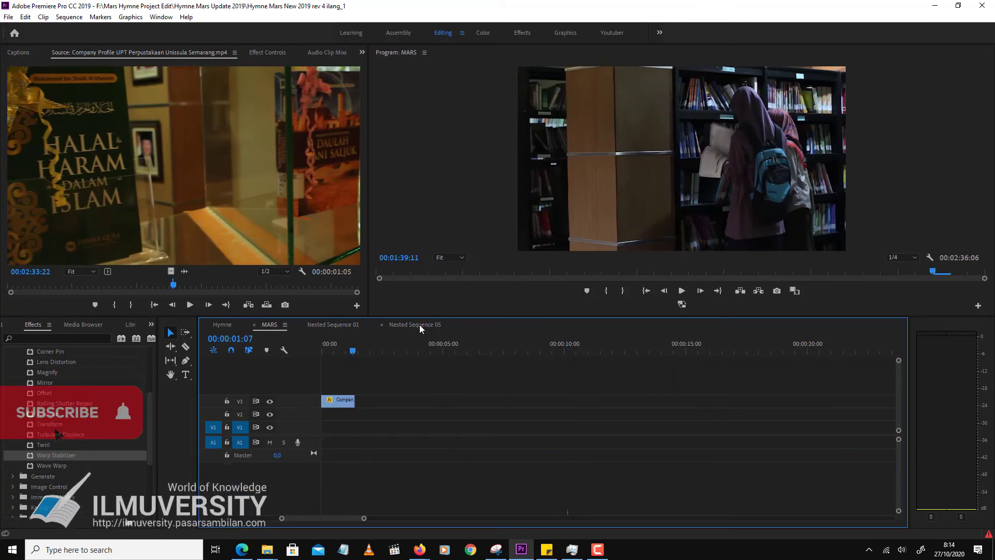
pyautogui.click(353, 344)
pyautogui.moveTo(353, 343); pyautogui.dragTo(337, 343)
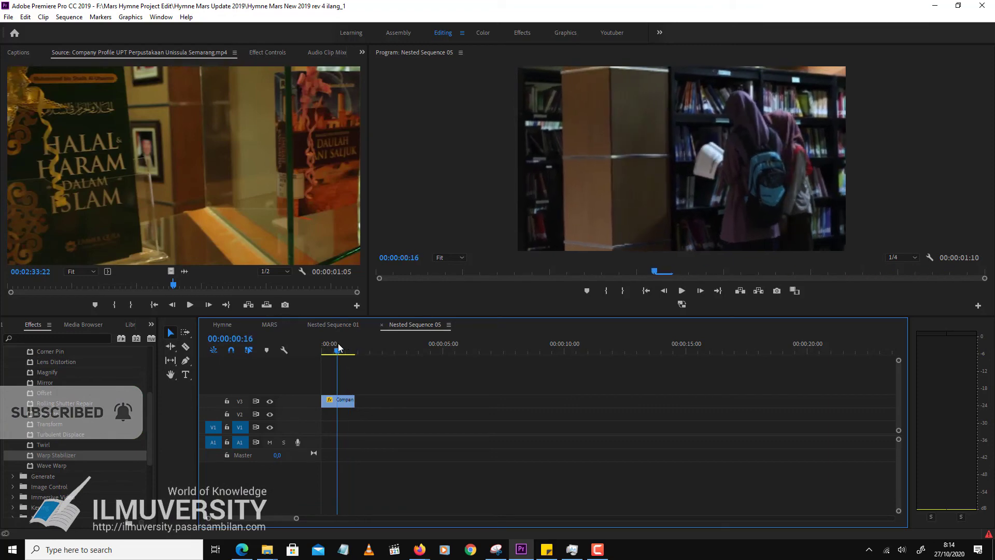
pyautogui.rightClick(340, 405)
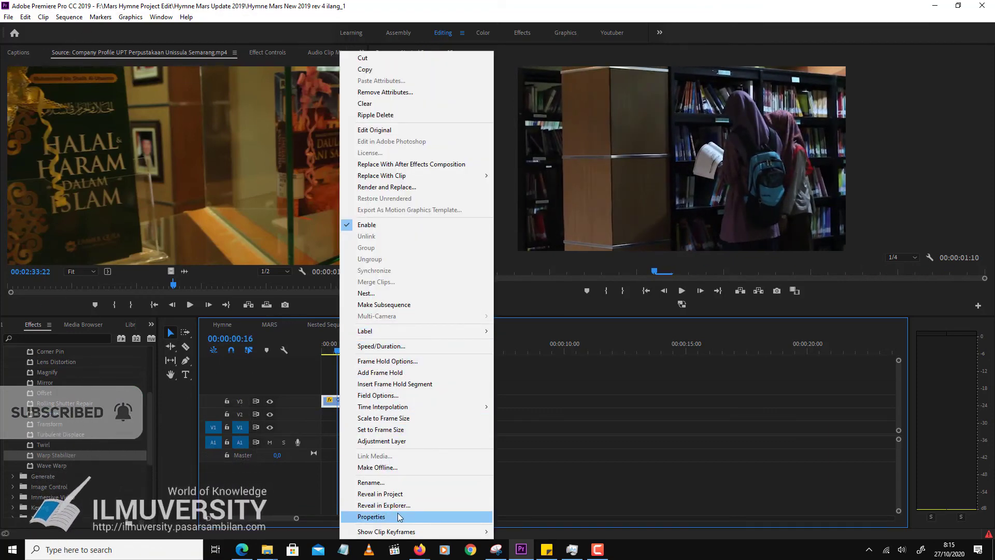
pyautogui.click(371, 516)
pyautogui.moveTo(283, 63); pyautogui.dragTo(701, 259)
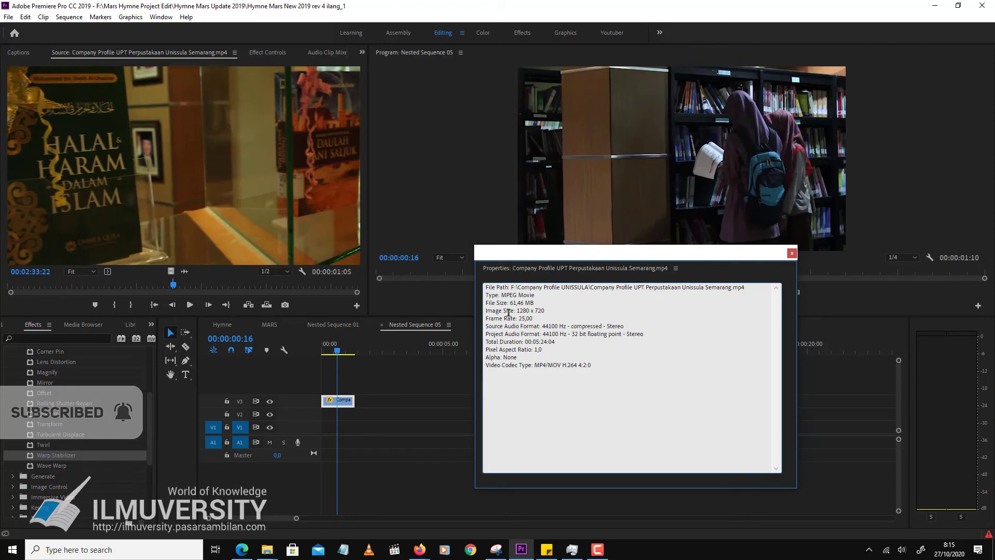
pyautogui.click(553, 313)
pyautogui.moveTo(533, 319); pyautogui.dragTo(516, 318)
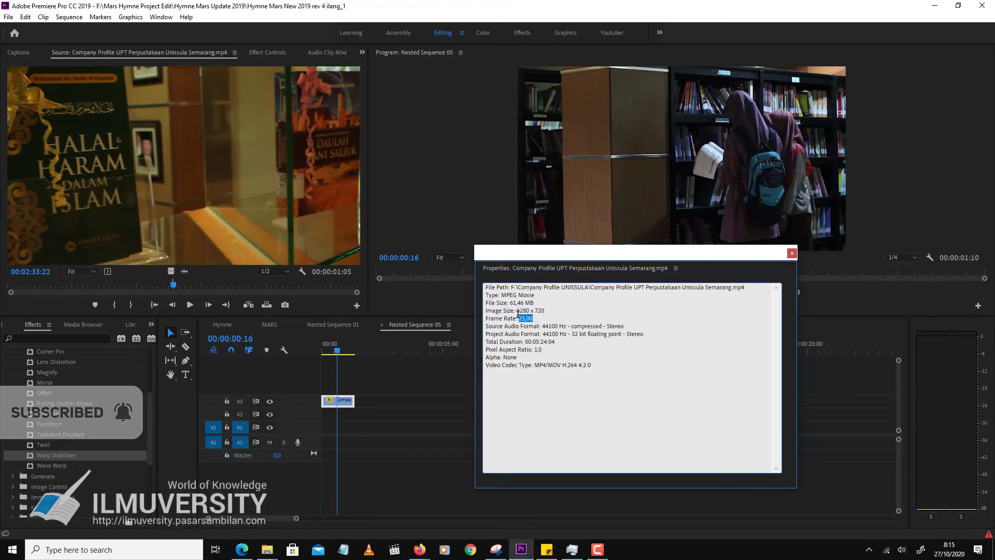
pyautogui.click(791, 254)
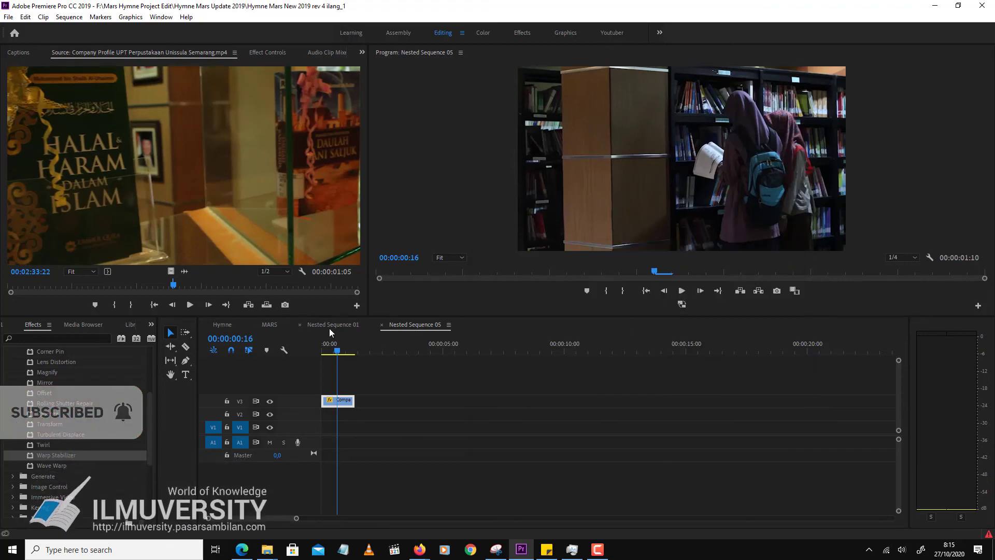
# Step: Back on MARS, select the Unissula Company Profile 2019.mp4 clip and scrub to 00:01:38:11
pyautogui.click(268, 325)
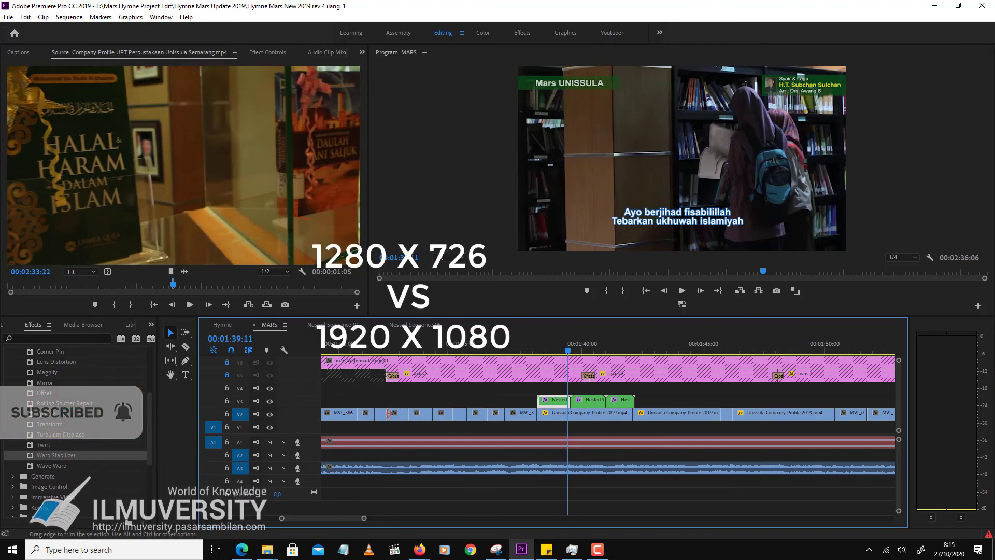
pyautogui.click(575, 413)
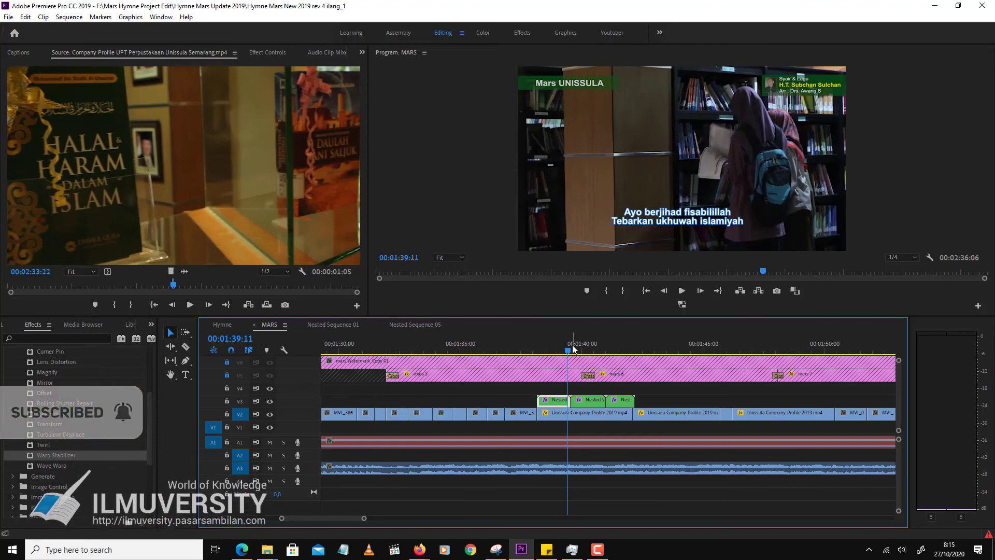
pyautogui.click(586, 351)
pyautogui.moveTo(589, 352); pyautogui.dragTo(543, 351)
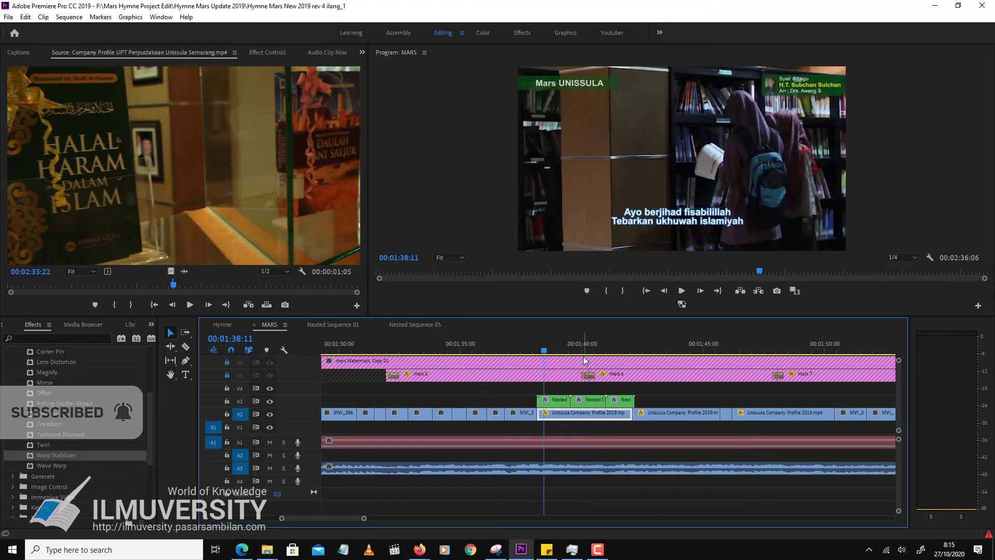